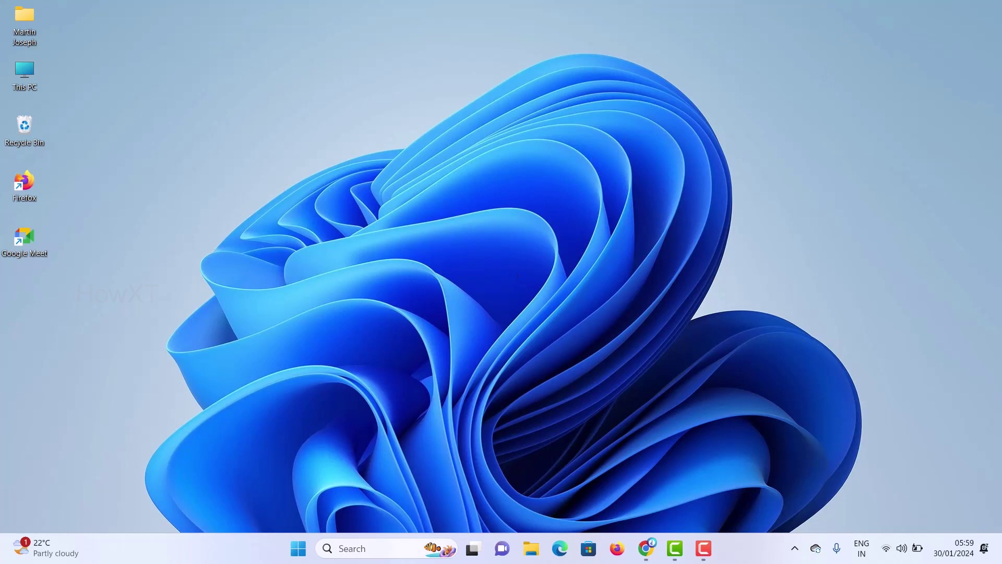
Step: Open Run from the Start menu with 'gpedit.msc' entered in its Open field
click(298, 548)
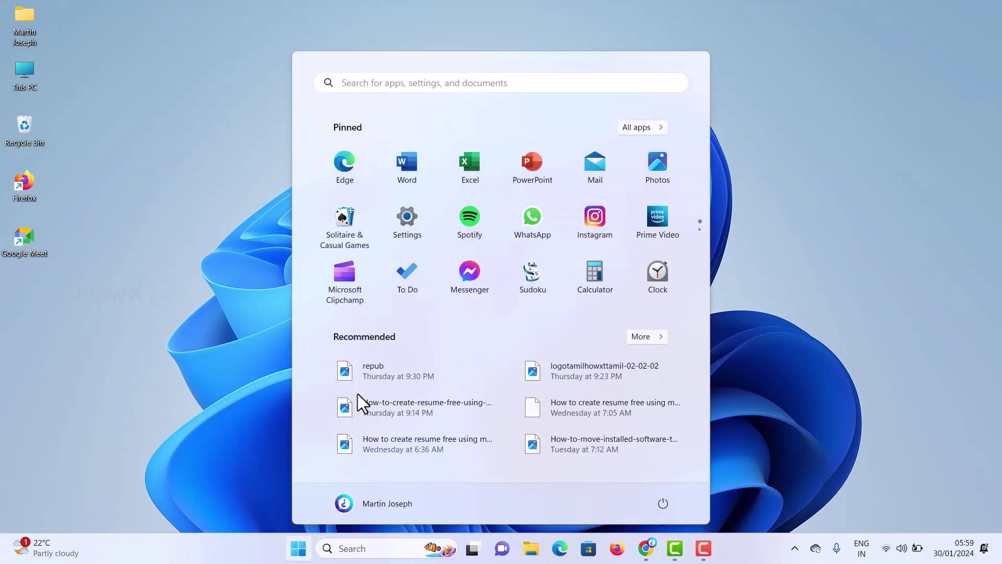
text(run)
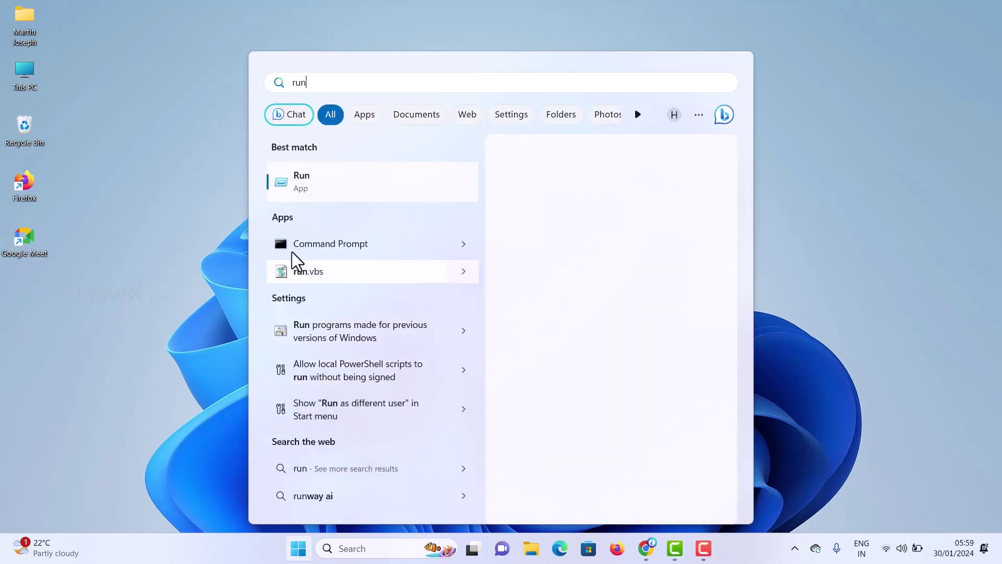
click(297, 190)
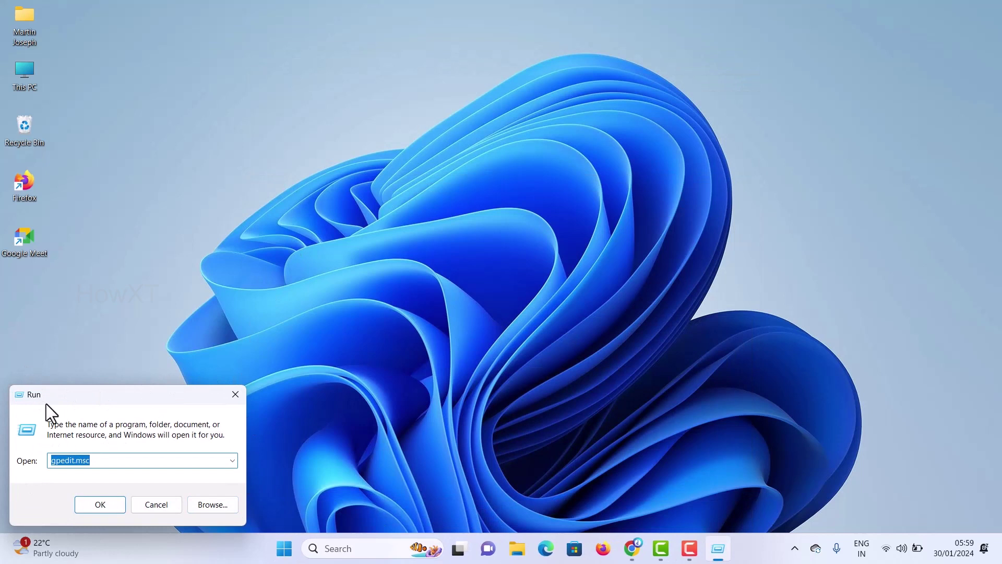
click(100, 463)
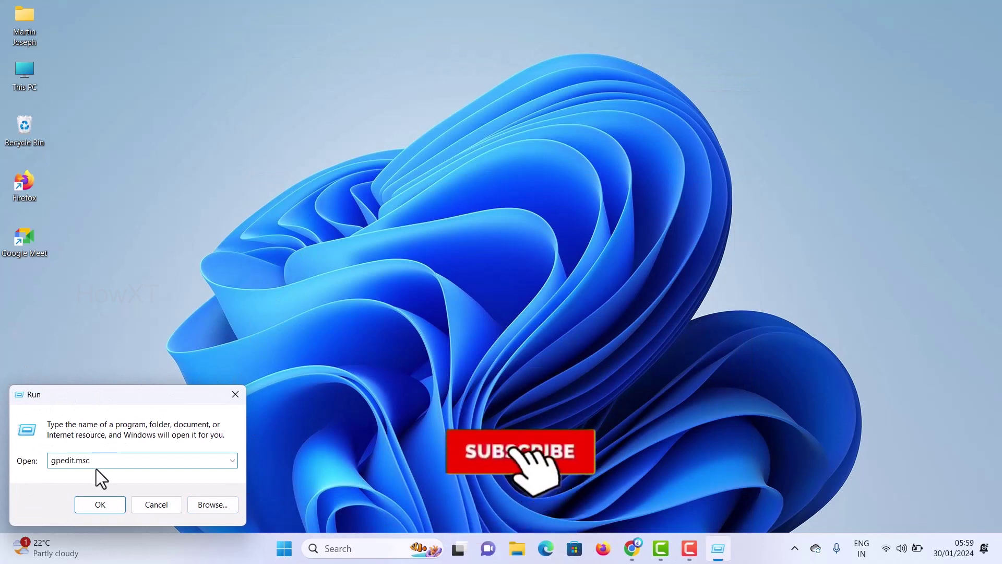
click(102, 462)
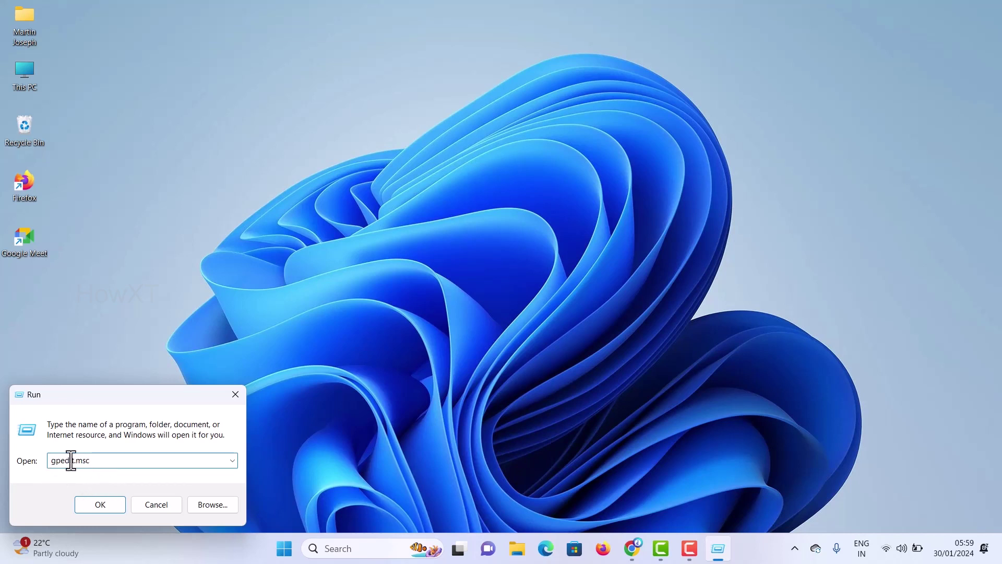
Step: Launch gpedit.msc maximized and select Computer Configuration > Administrative Templates > Windows Components
click(97, 507)
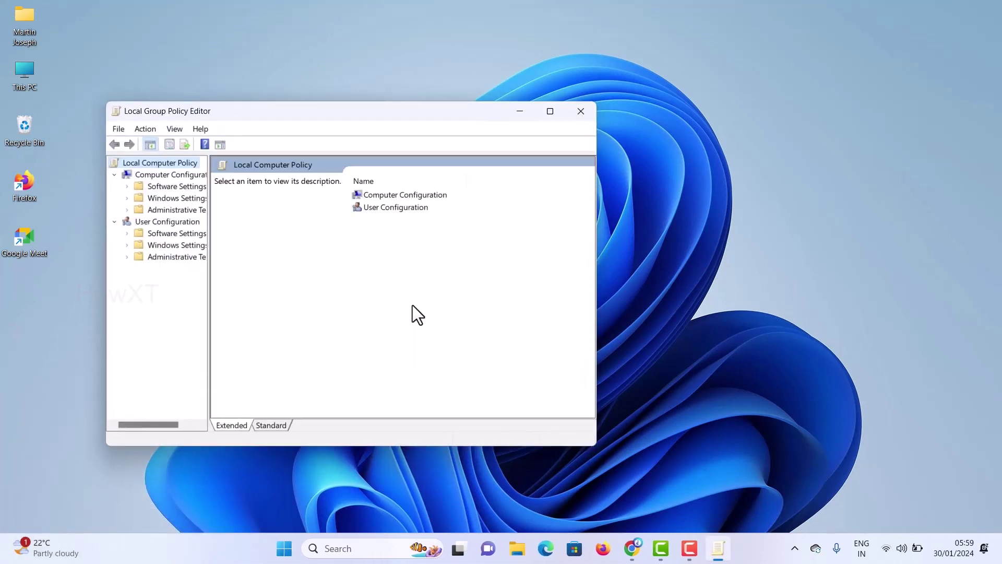
click(549, 111)
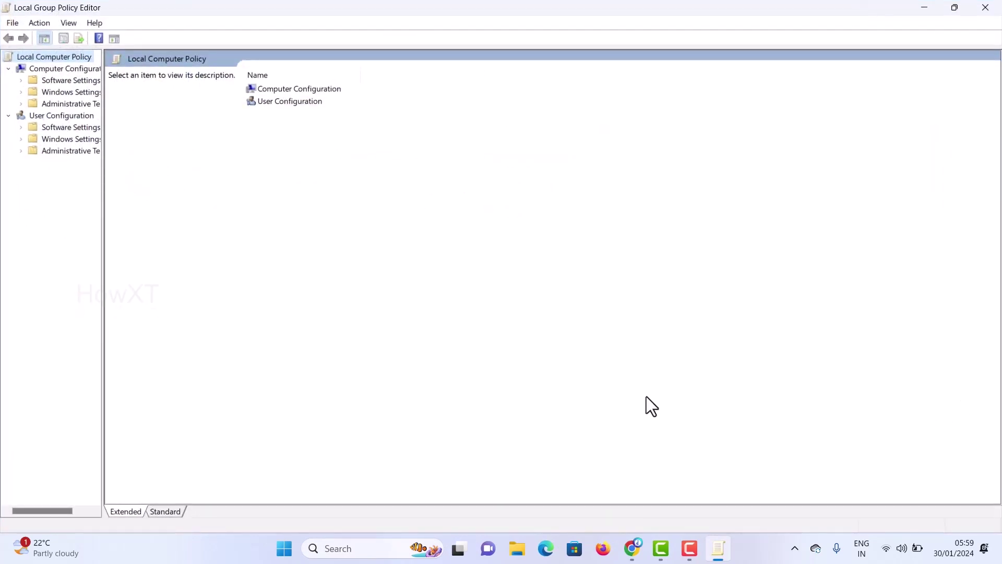
click(37, 105)
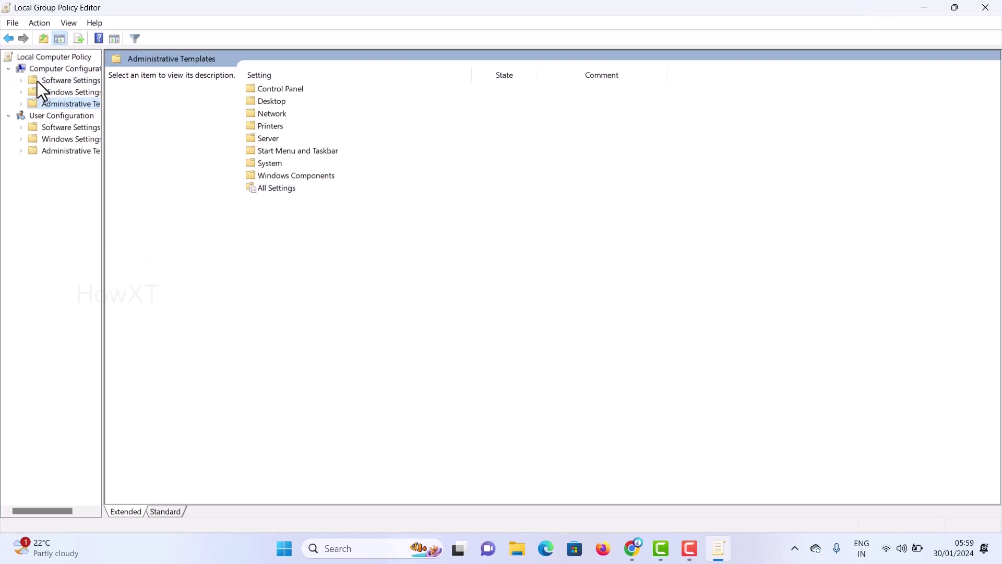
click(22, 105)
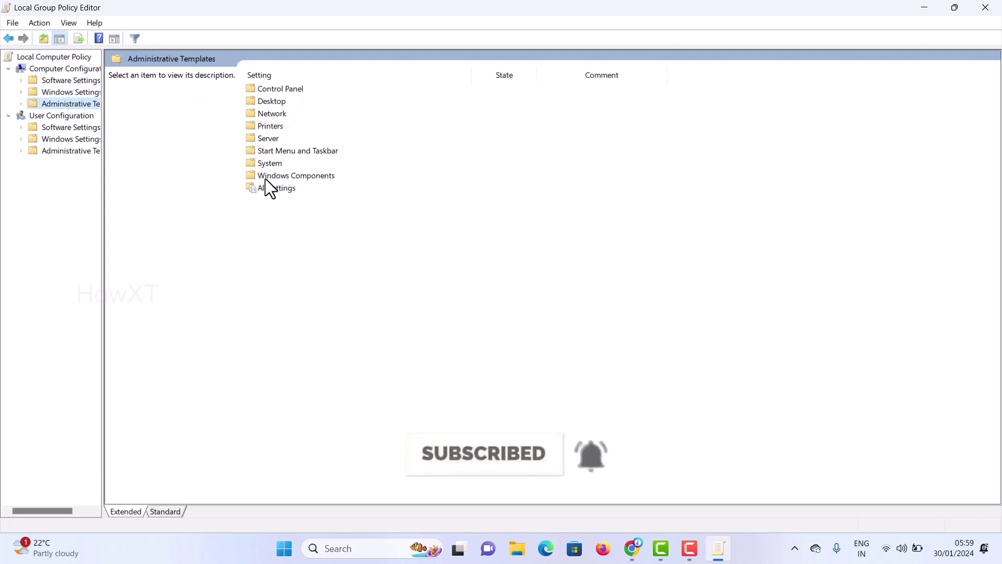
click(292, 176)
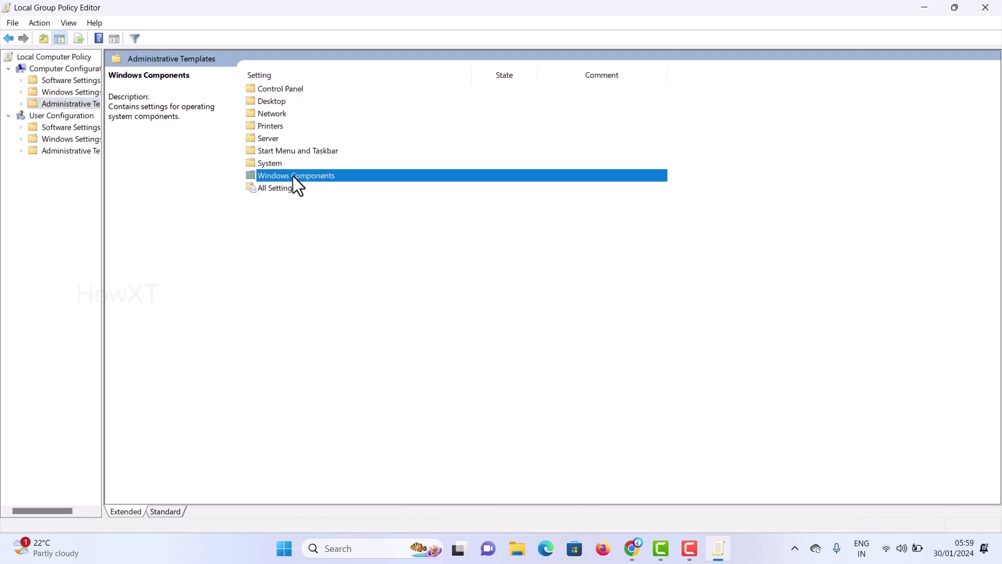
Step: Go to Windows Components > App Privacy and right-click 'Let Windows apps run in the background'
double_click(293, 176)
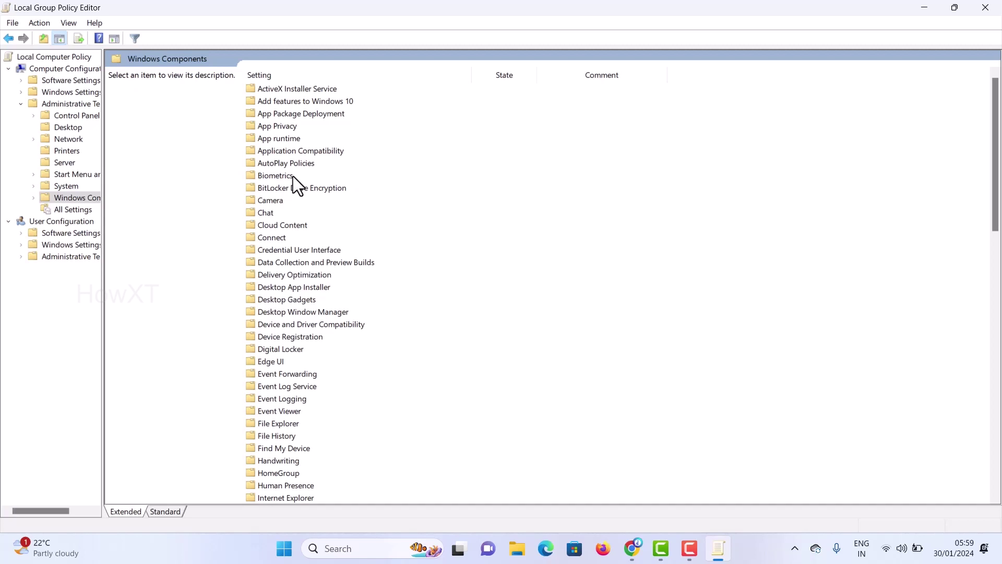
double_click(273, 128)
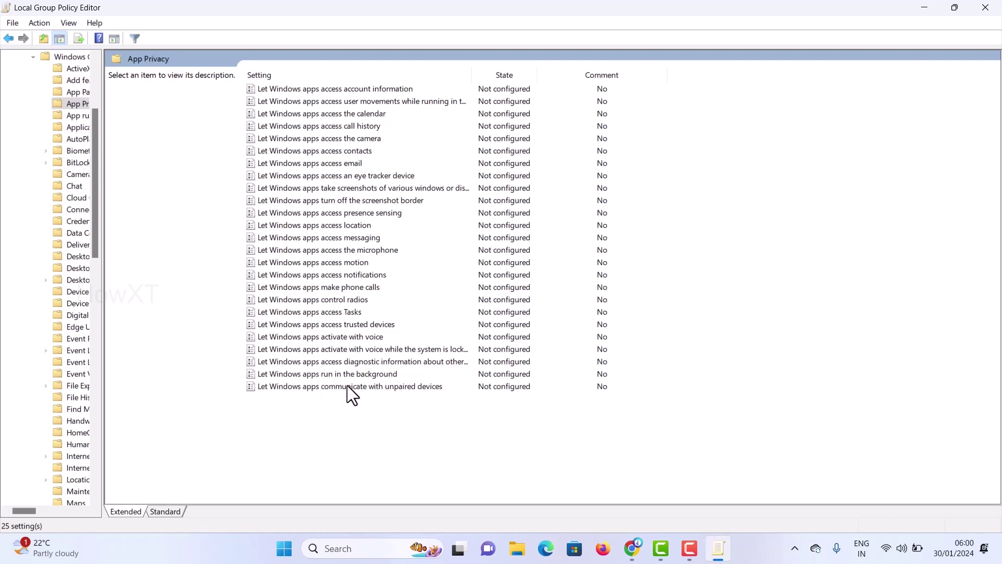
right_click(297, 376)
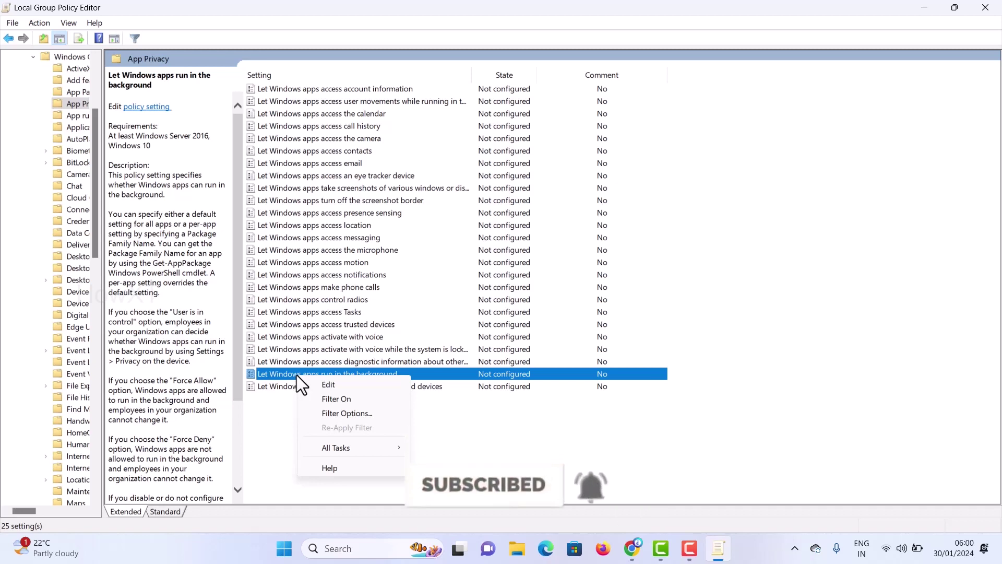
Step: Choose Edit on 'Let Windows apps run in the background' to open its settings window
right_click(261, 377)
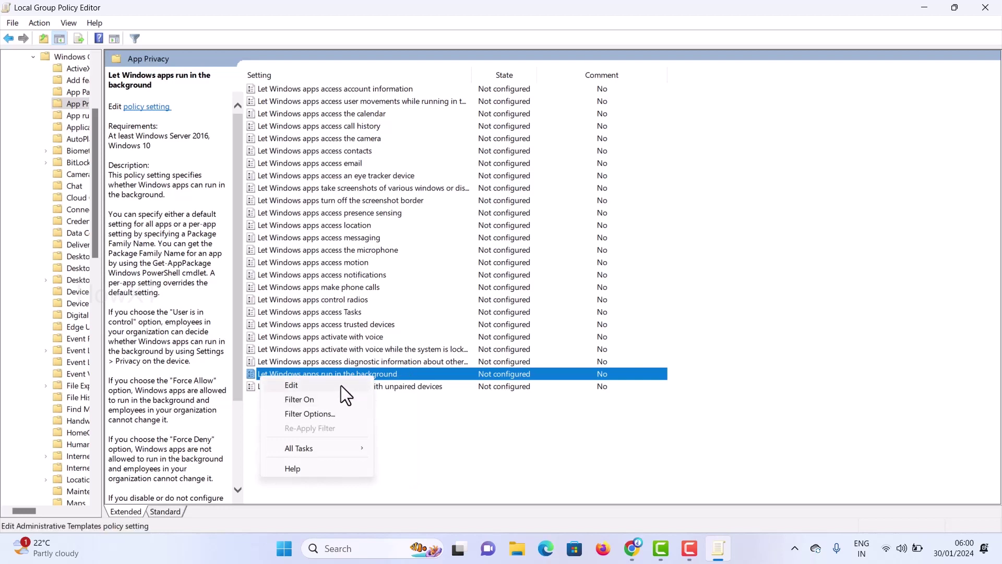
click(296, 384)
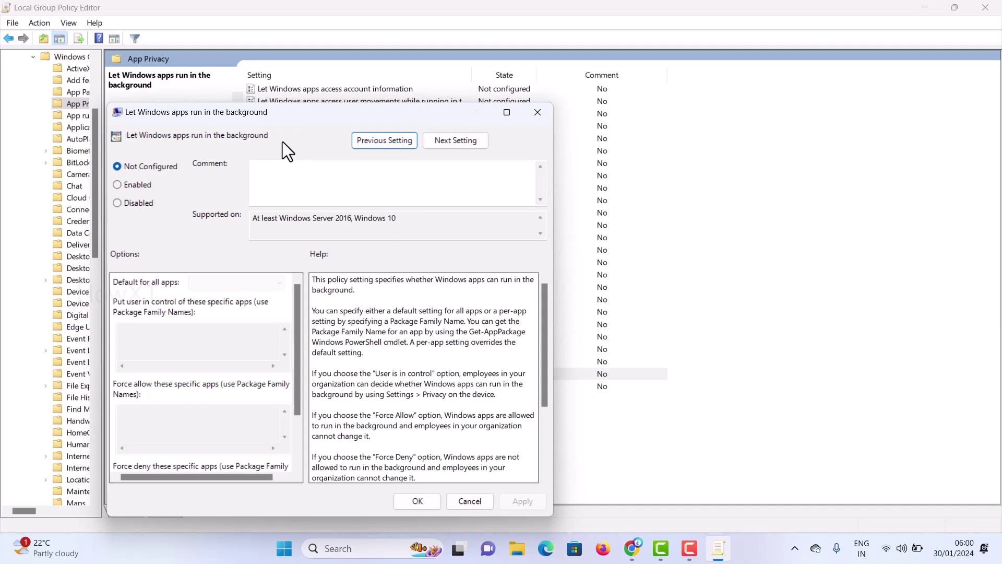
Step: Set the policy to Enabled with 'Default for all apps' as Force Deny, applied and confirmed
click(135, 189)
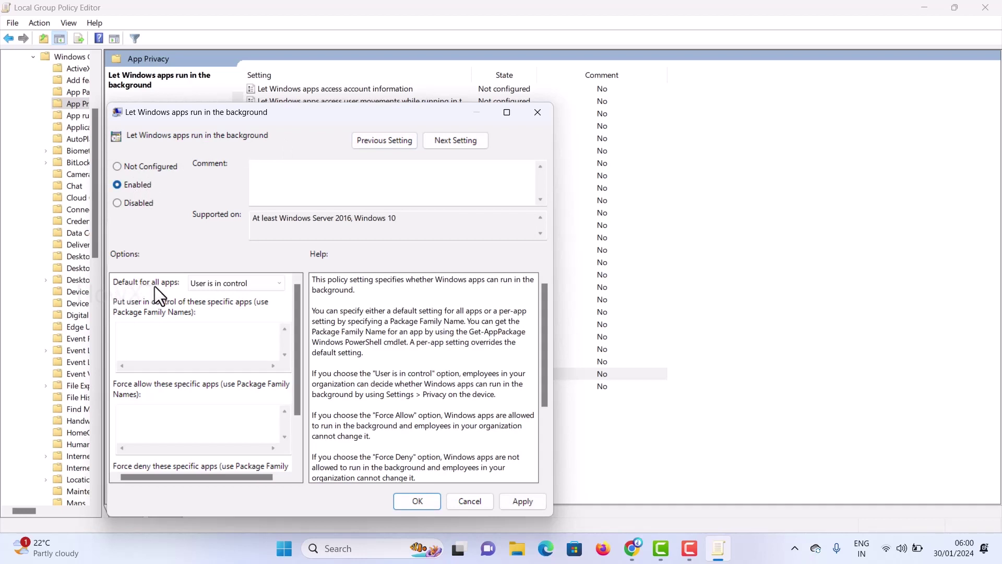
click(214, 286)
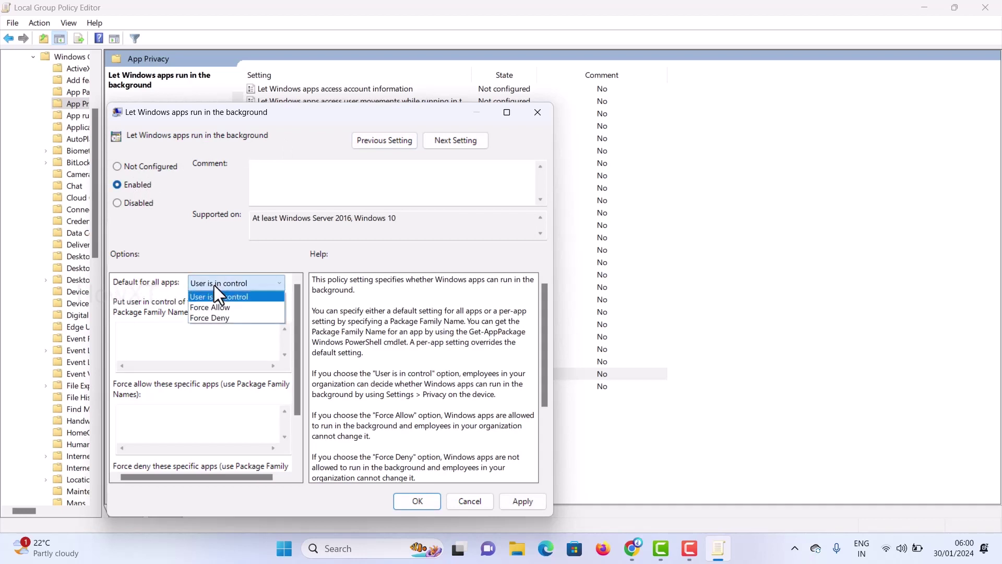
click(203, 317)
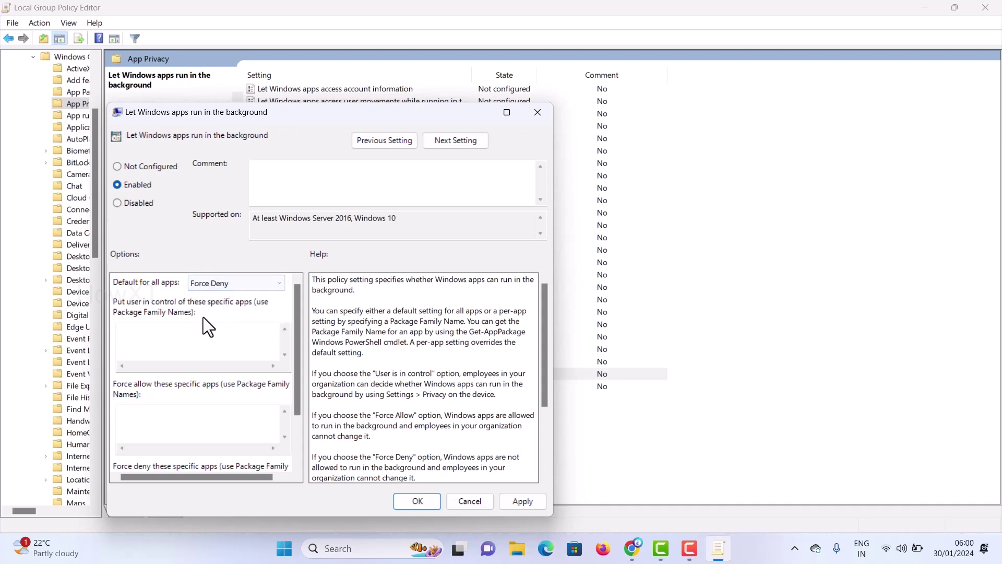
click(219, 286)
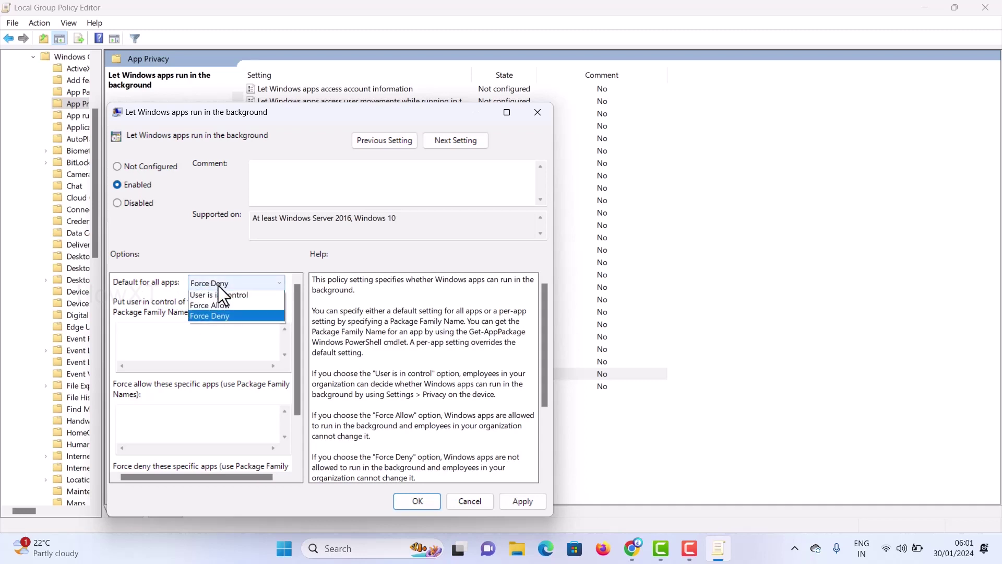
click(209, 316)
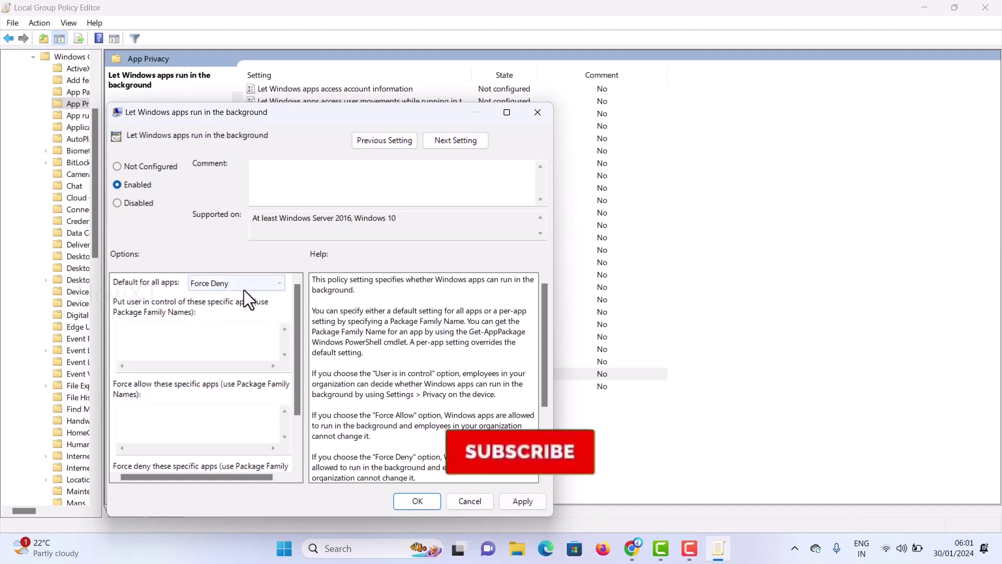
click(538, 507)
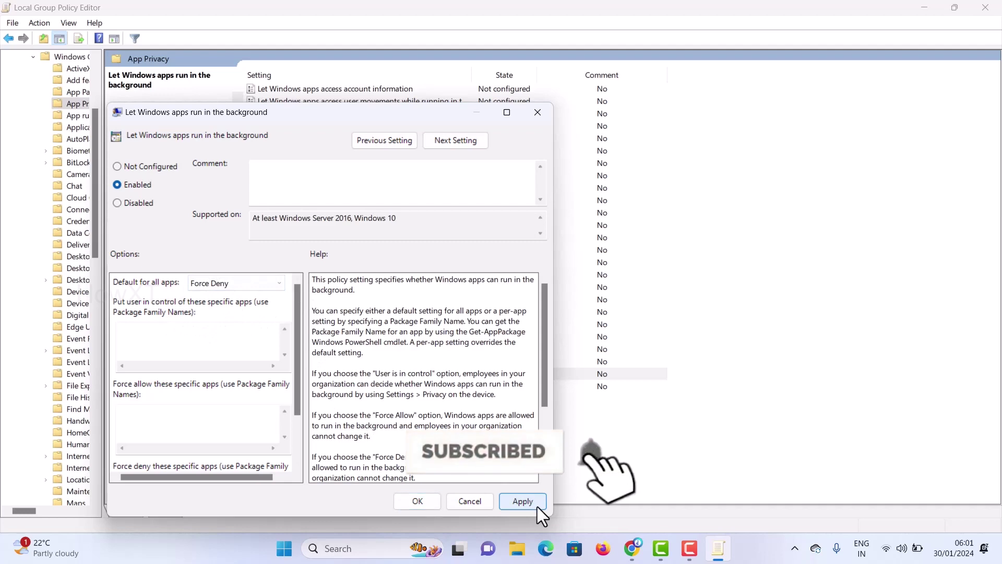
click(425, 503)
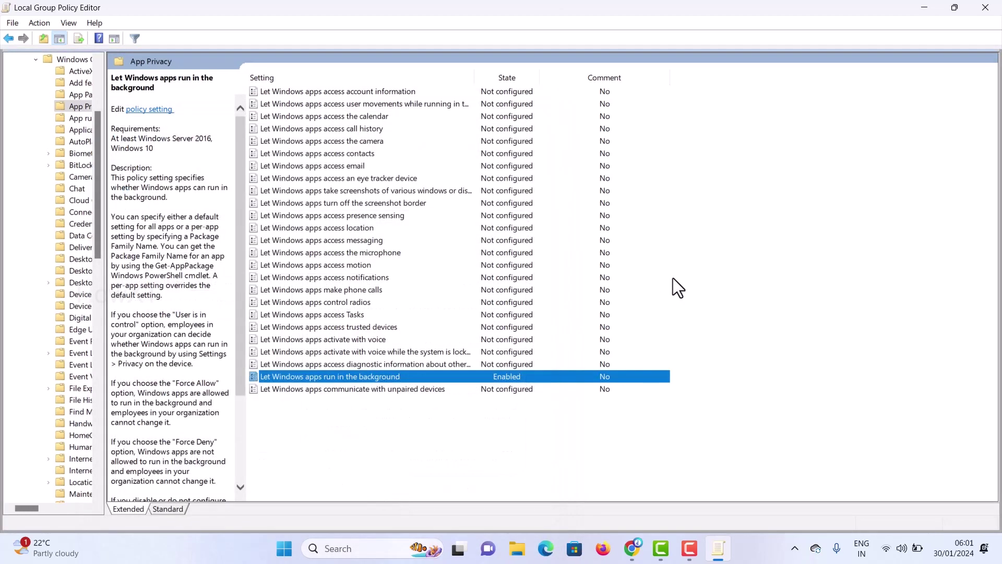
Step: Close the policy editor and search the Start menu for 'word'
click(982, 8)
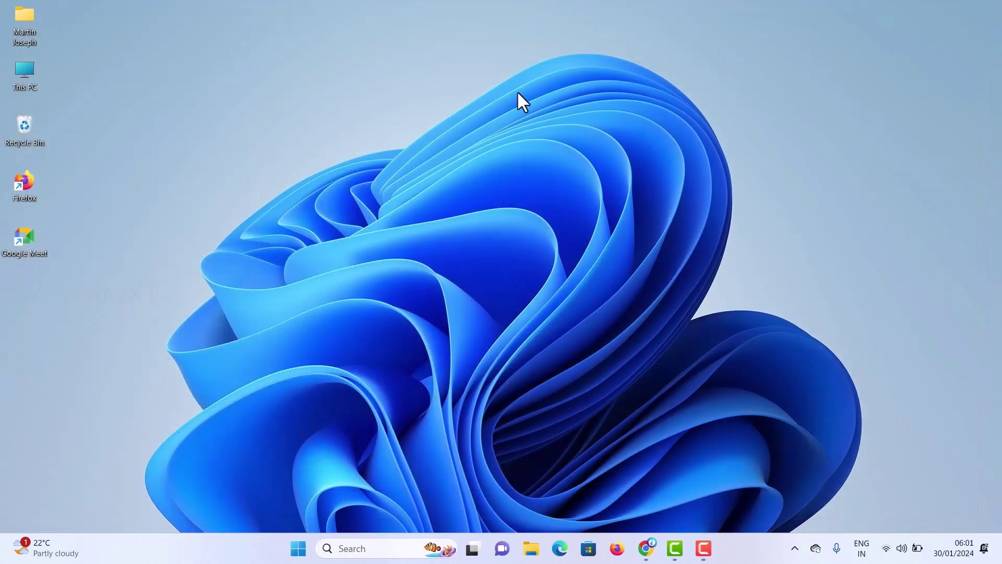
key(super)
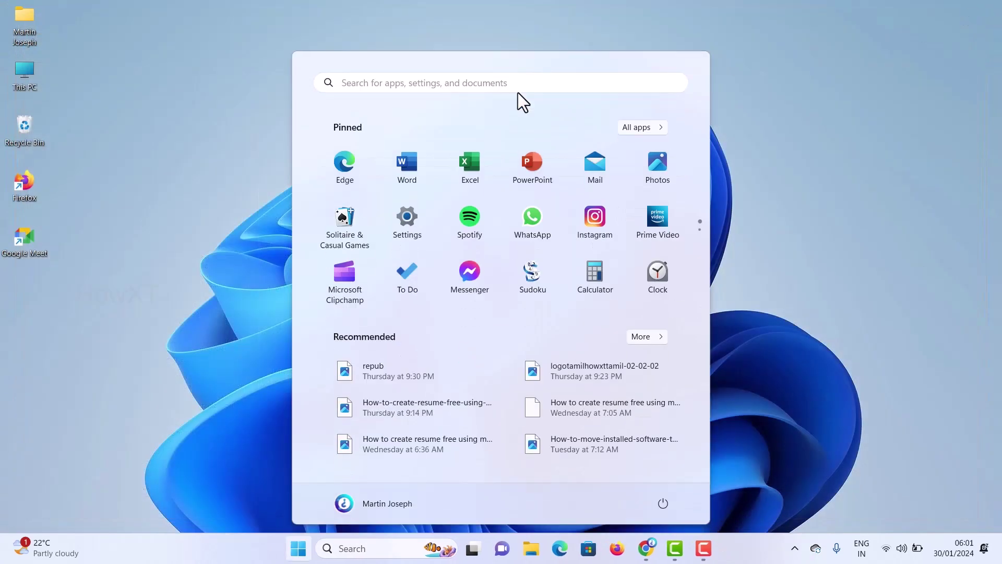
click(510, 86)
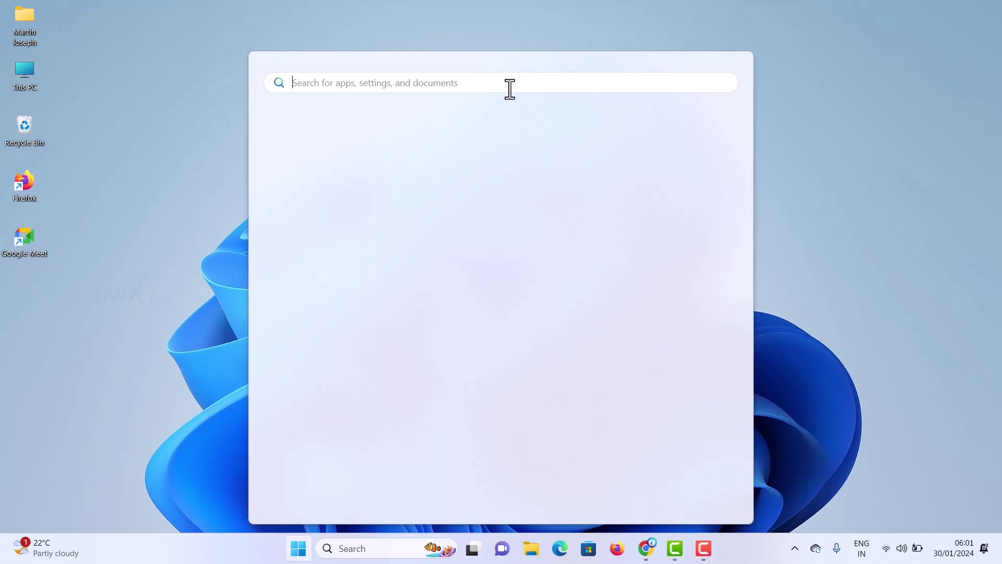
text(word)
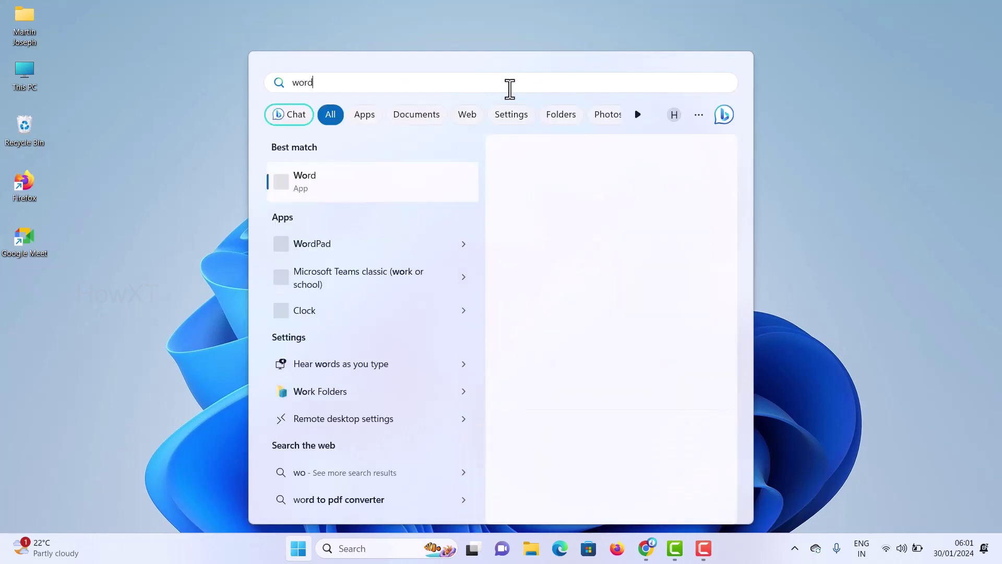
Step: Open Word, dismiss the Get Genuine Office notice, close Word, and reopen Start
click(349, 184)
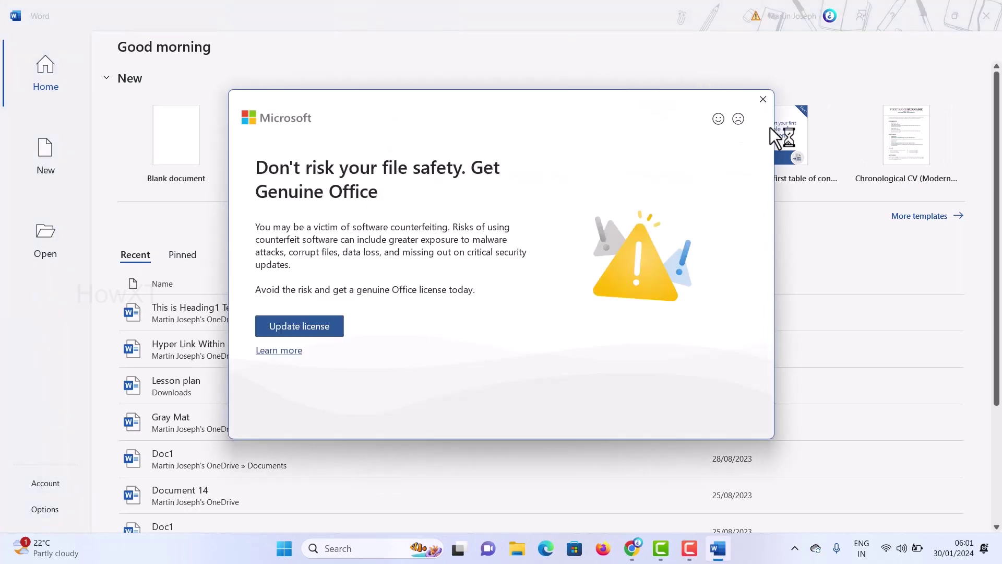
click(763, 99)
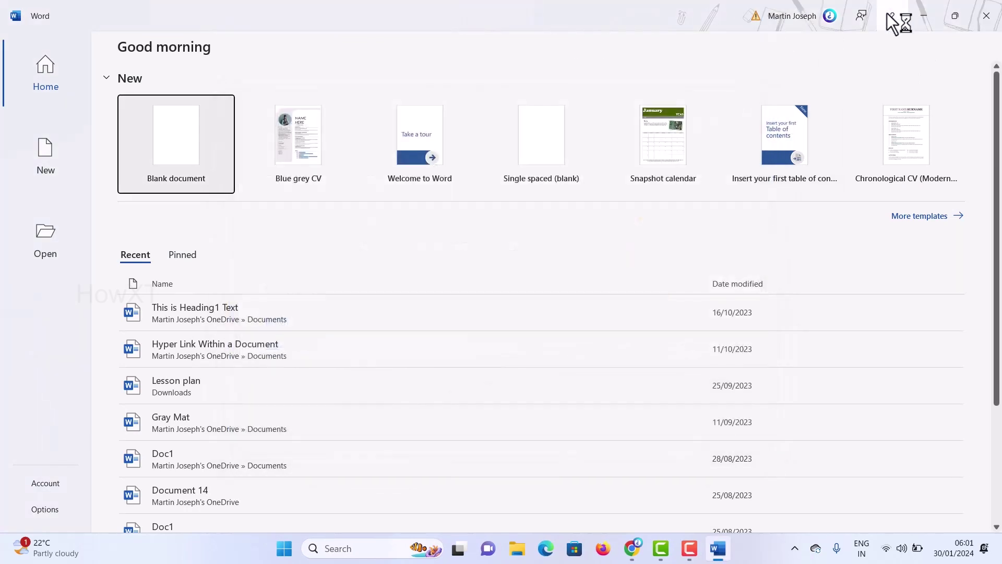
click(989, 24)
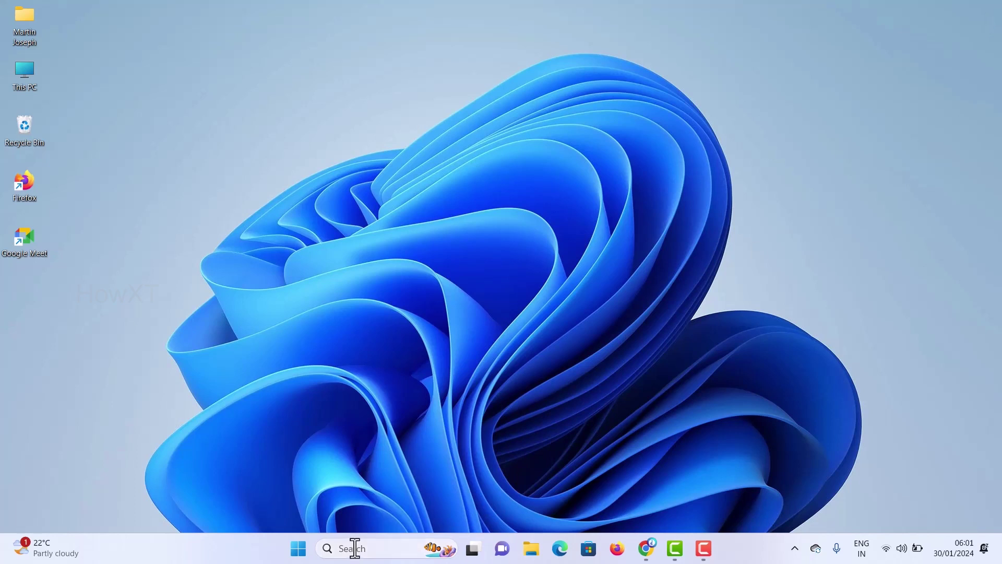
click(298, 548)
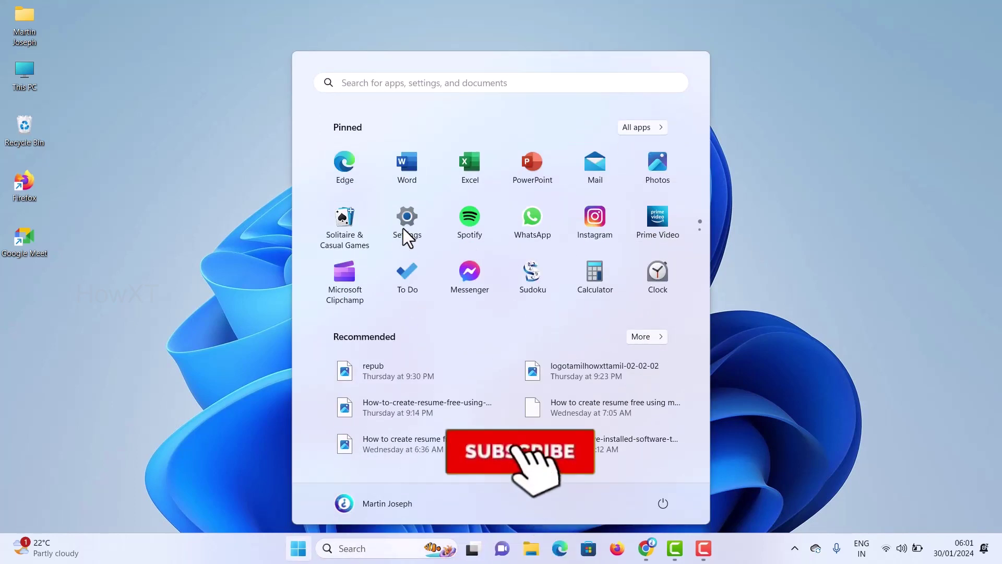